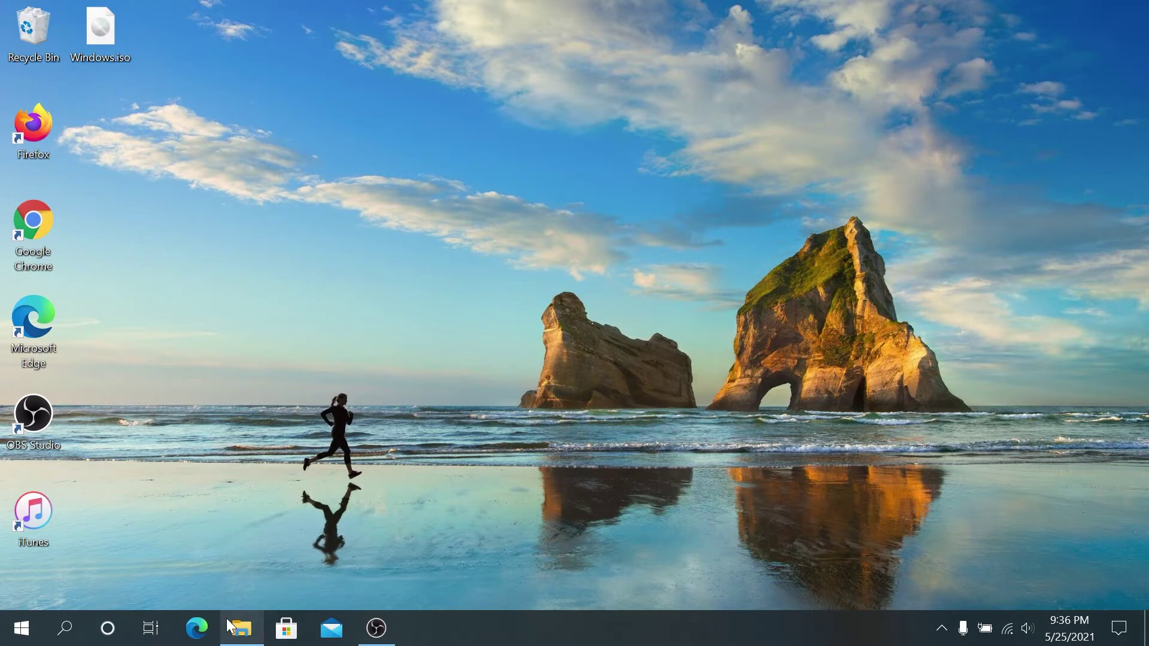
Open This PC in File Explorer to view Local Disk (C:) with 80.7 GB free and Drive (D:).
click(240, 627)
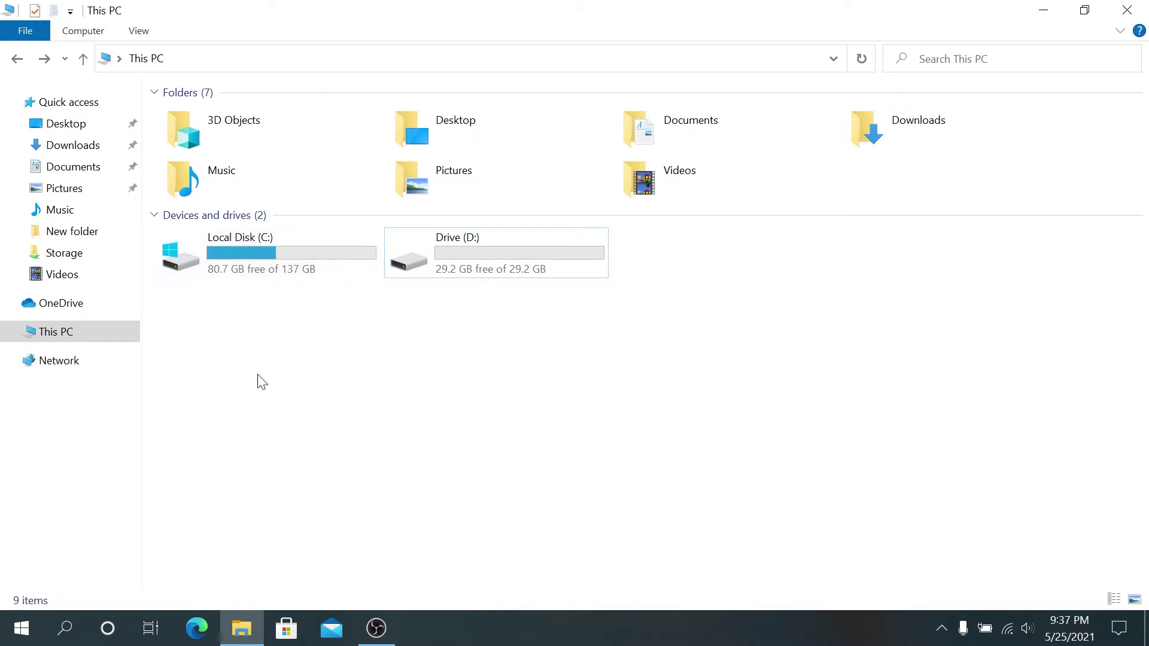
Open Disk Management in a maximized Computer Management window and select the Drive (D:) partition.
right_click(13, 633)
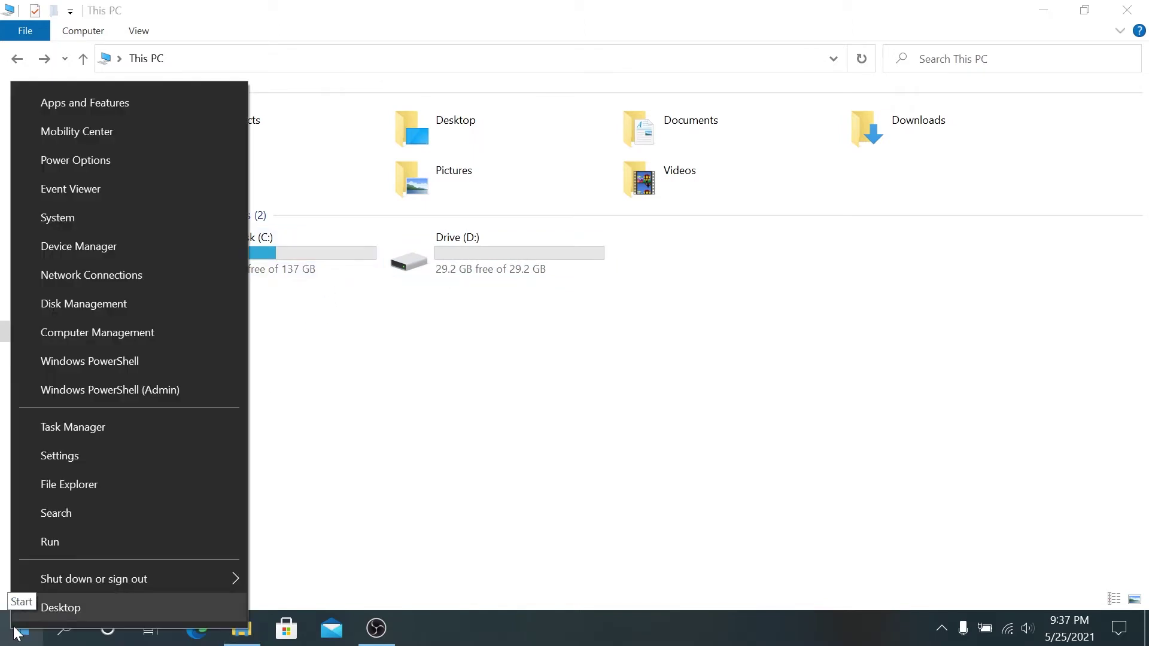
click(112, 325)
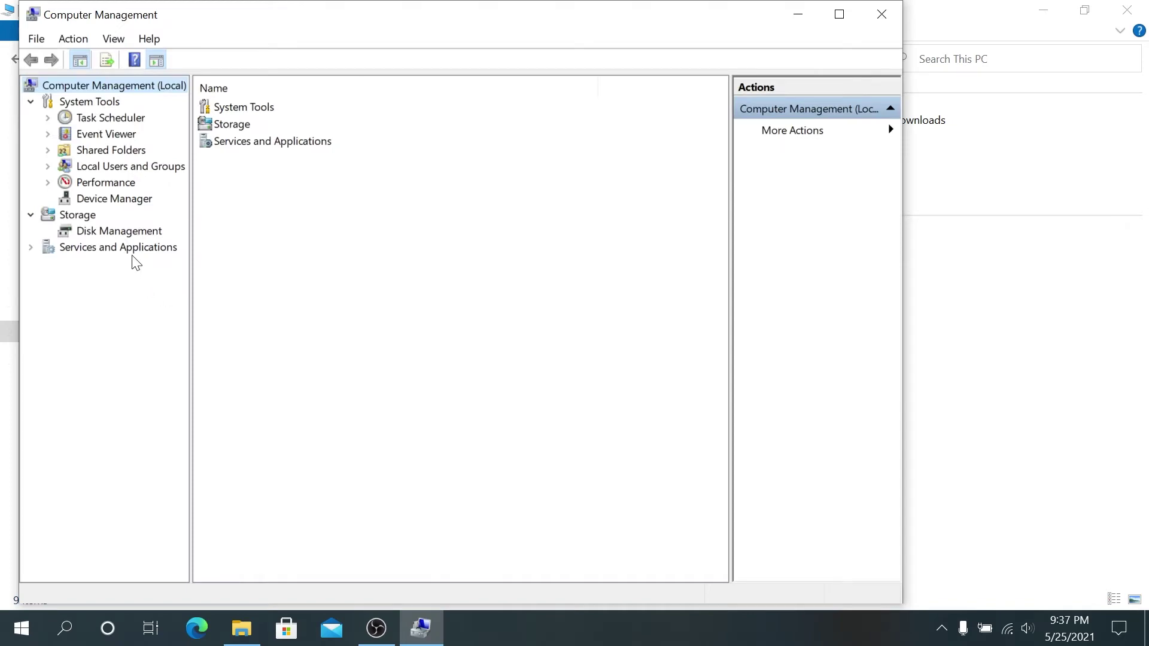
click(150, 237)
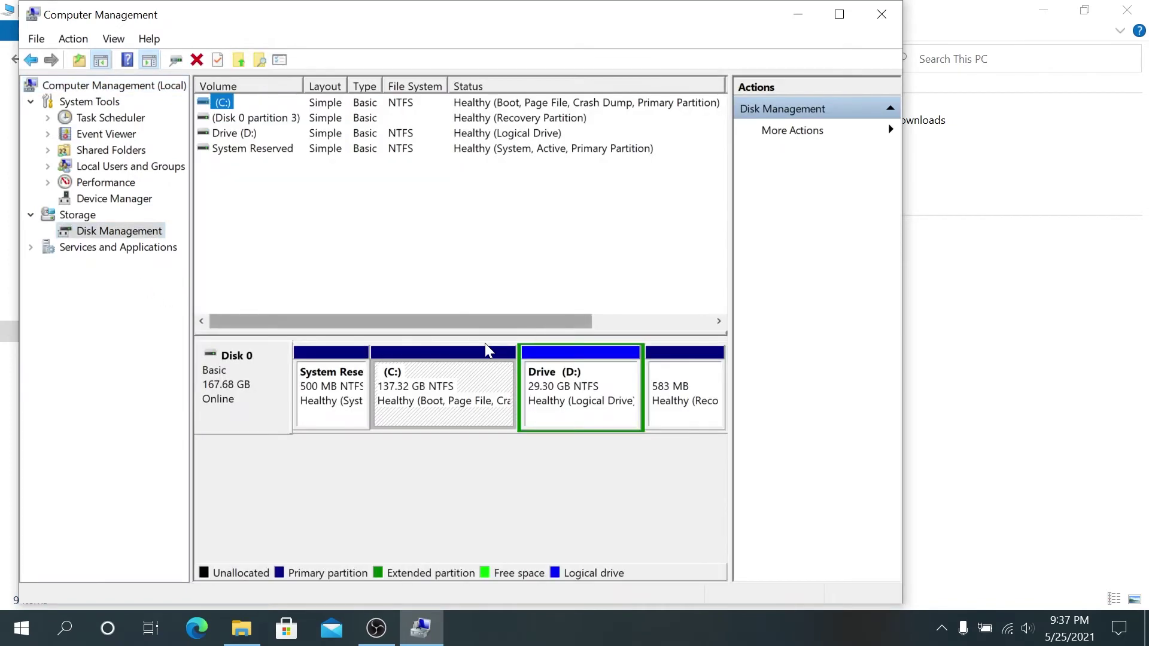
click(840, 16)
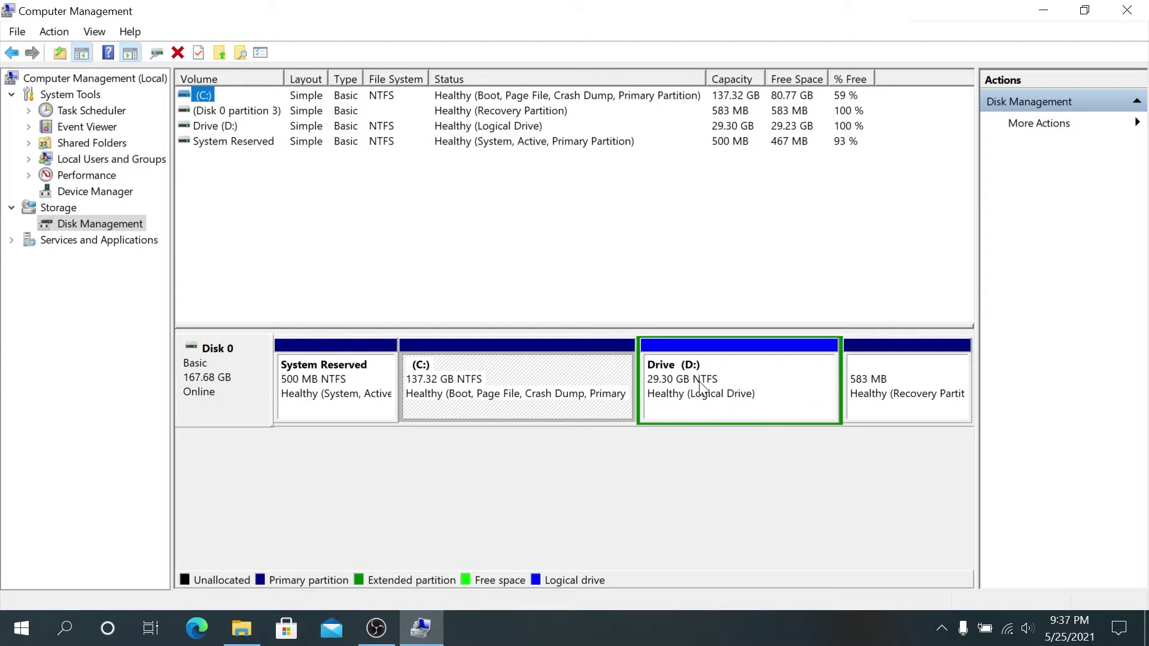
click(698, 382)
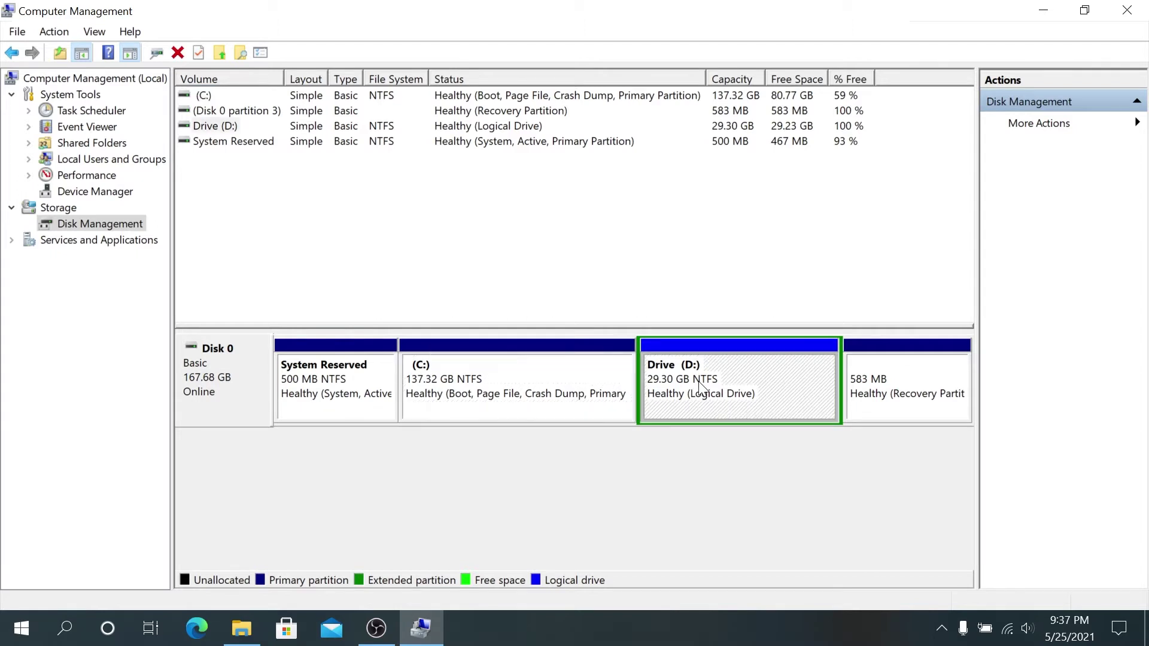
Delete the Drive (D:) volume and confirm erasing its data.
right_click(698, 381)
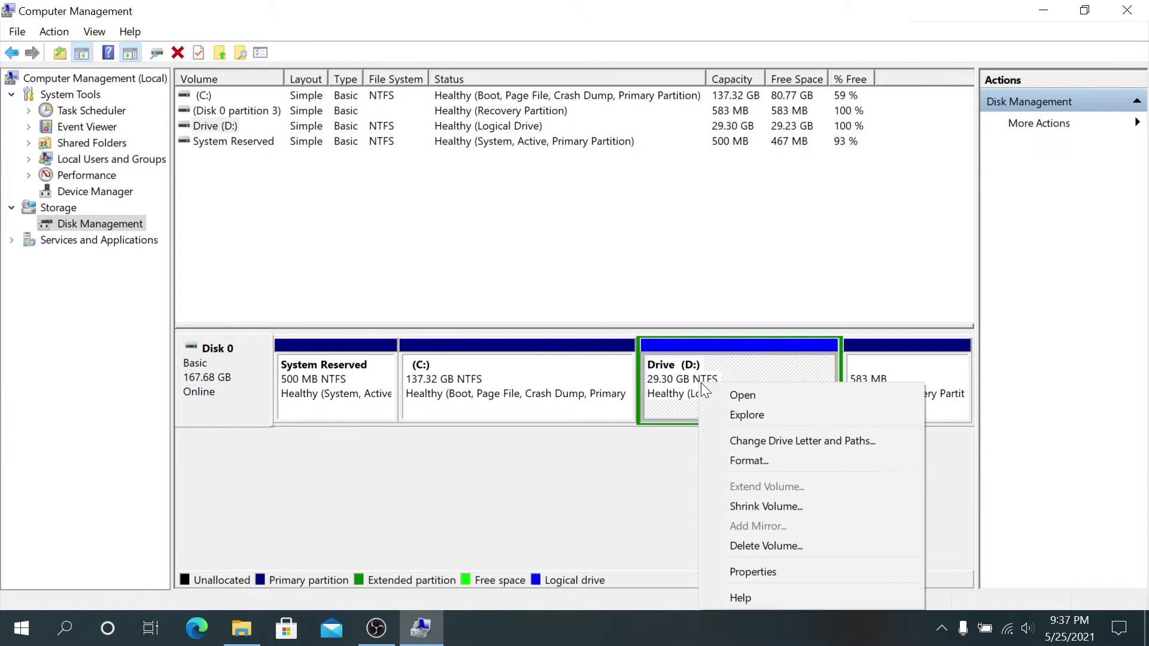
click(775, 545)
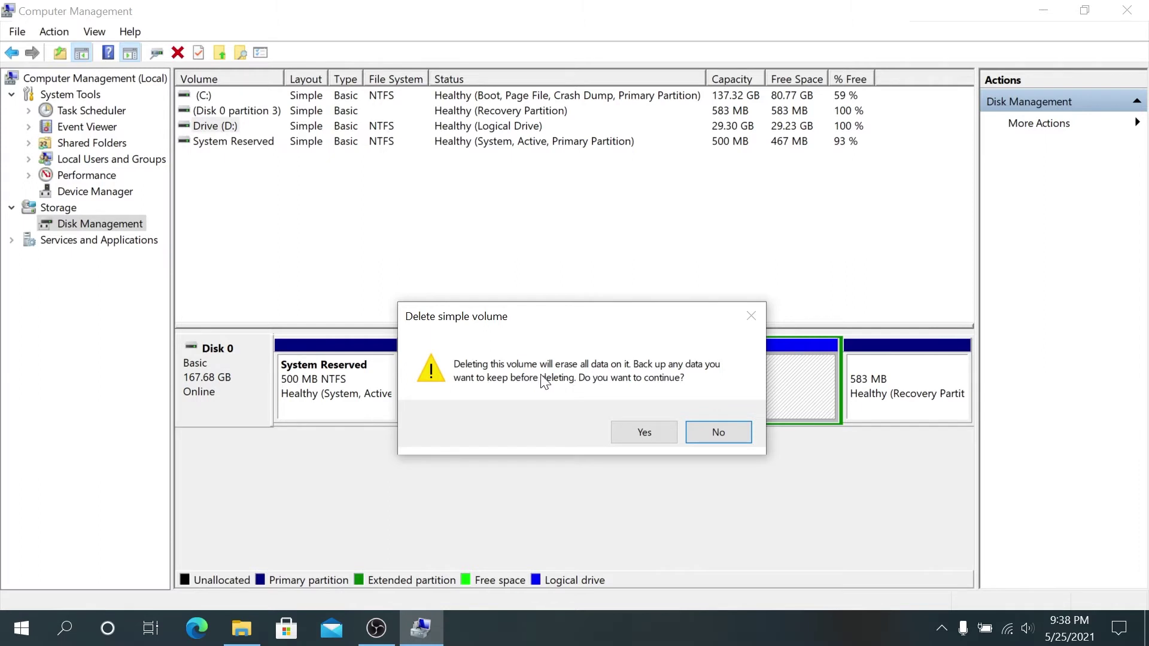
click(646, 431)
Delete the leftover extended partition, leaving 29.30 GB unallocated after C:.
right_click(671, 413)
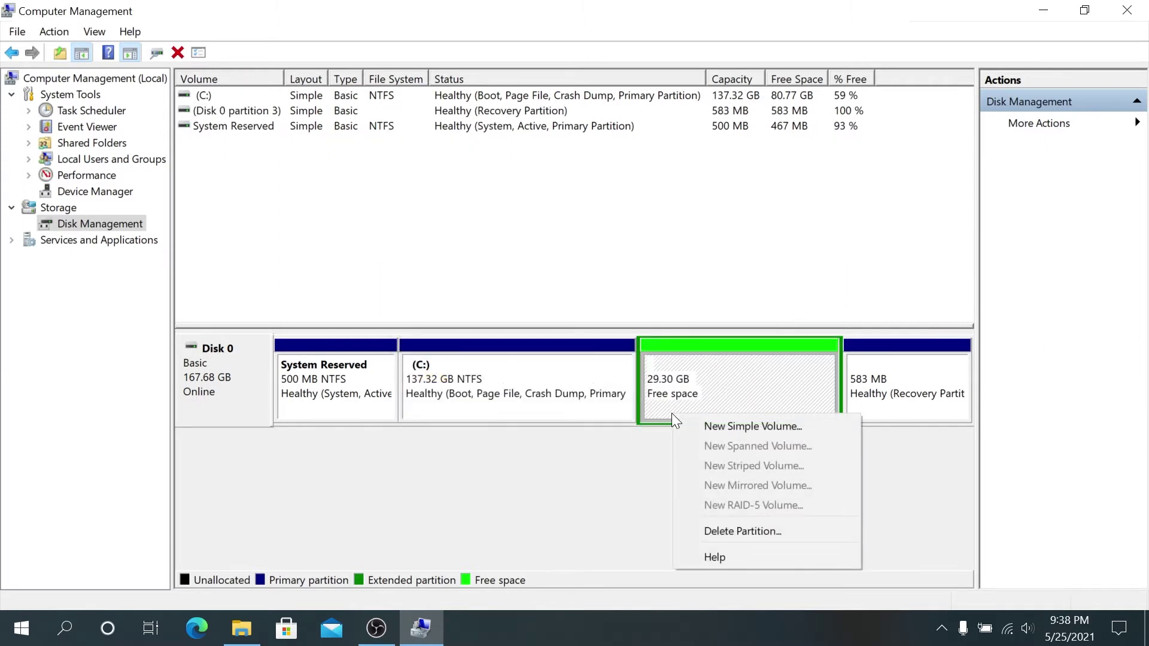
click(756, 535)
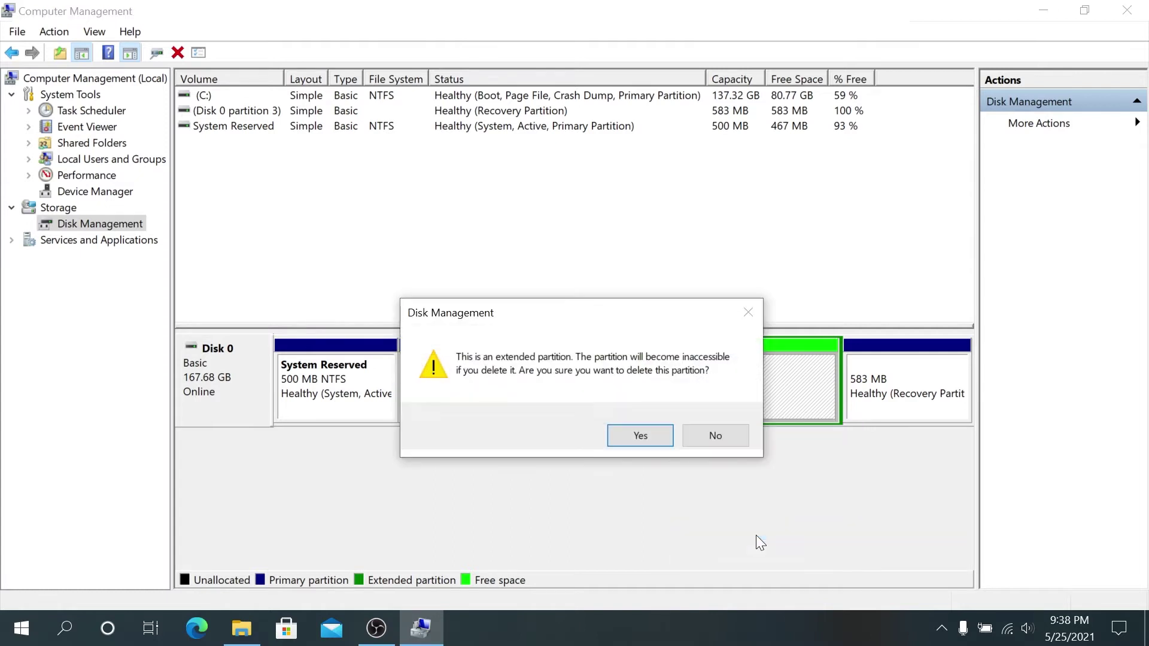
click(658, 439)
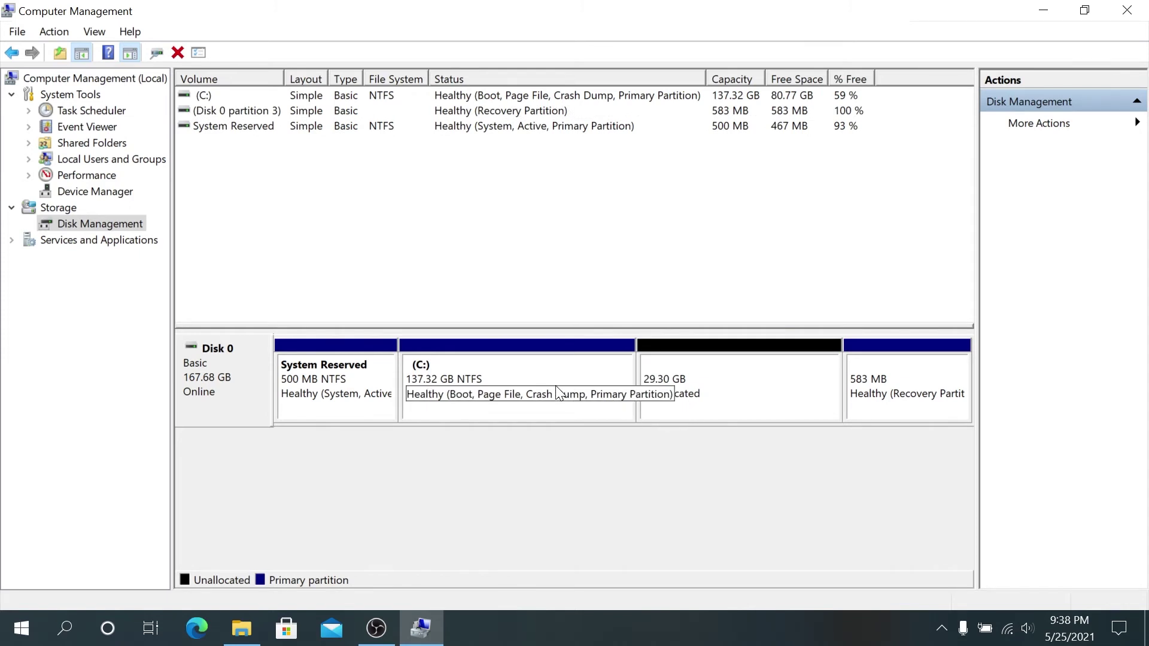
Extend C: with all 29999 MB of free space to 166.62 GB, then minimize Computer Management.
right_click(531, 390)
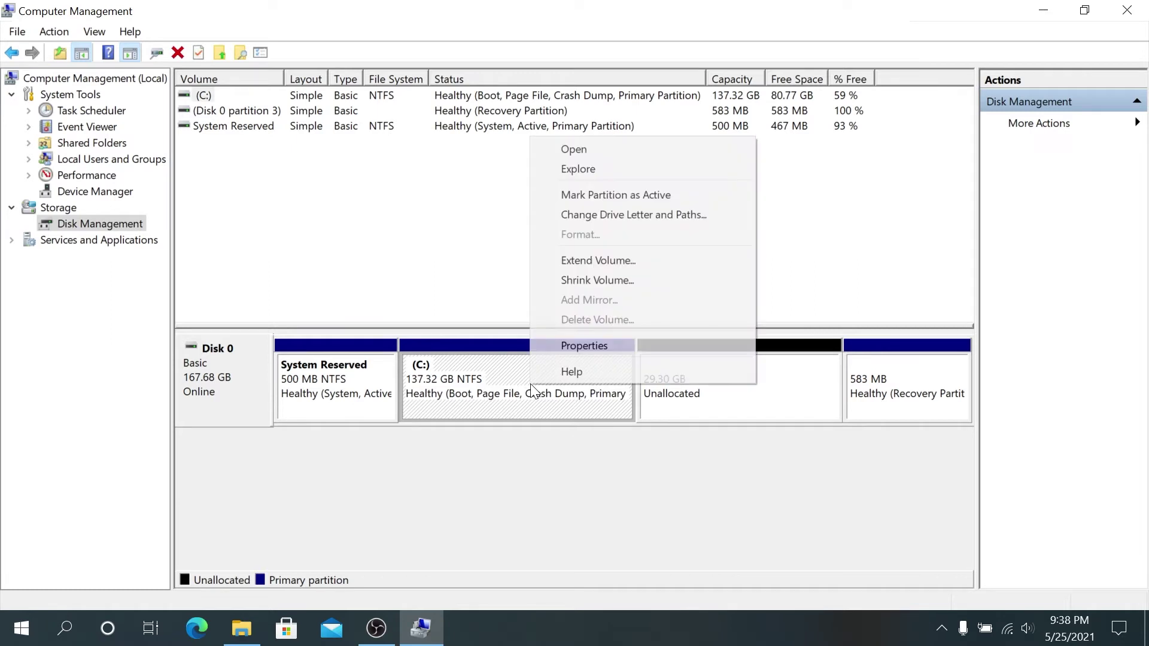
click(612, 264)
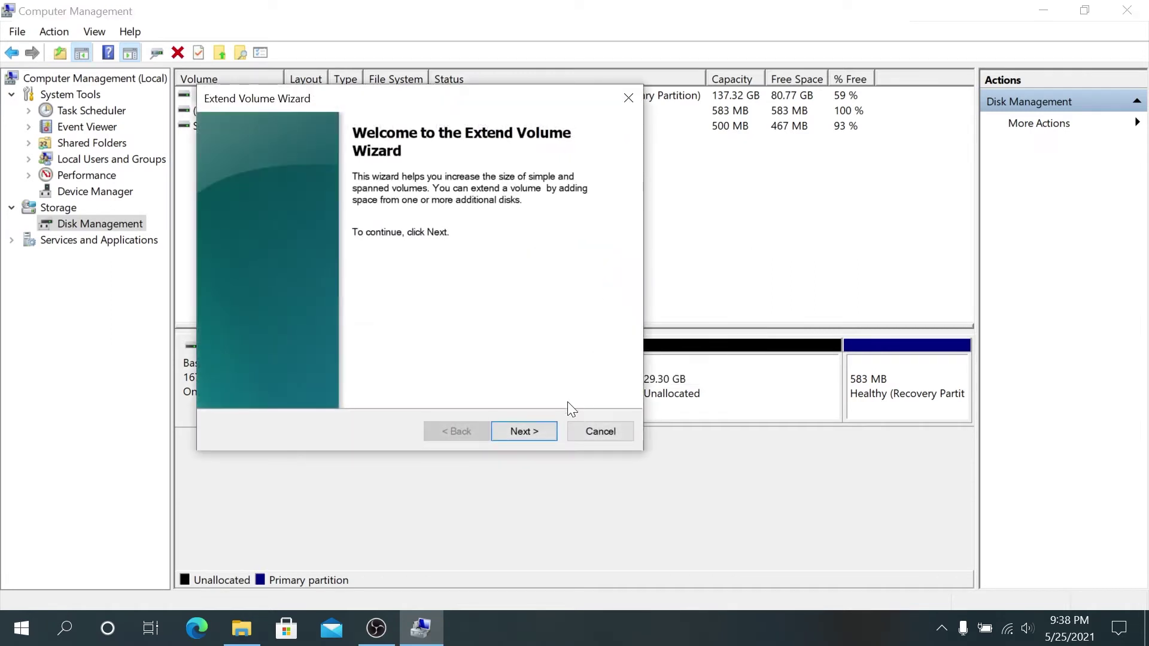
click(539, 431)
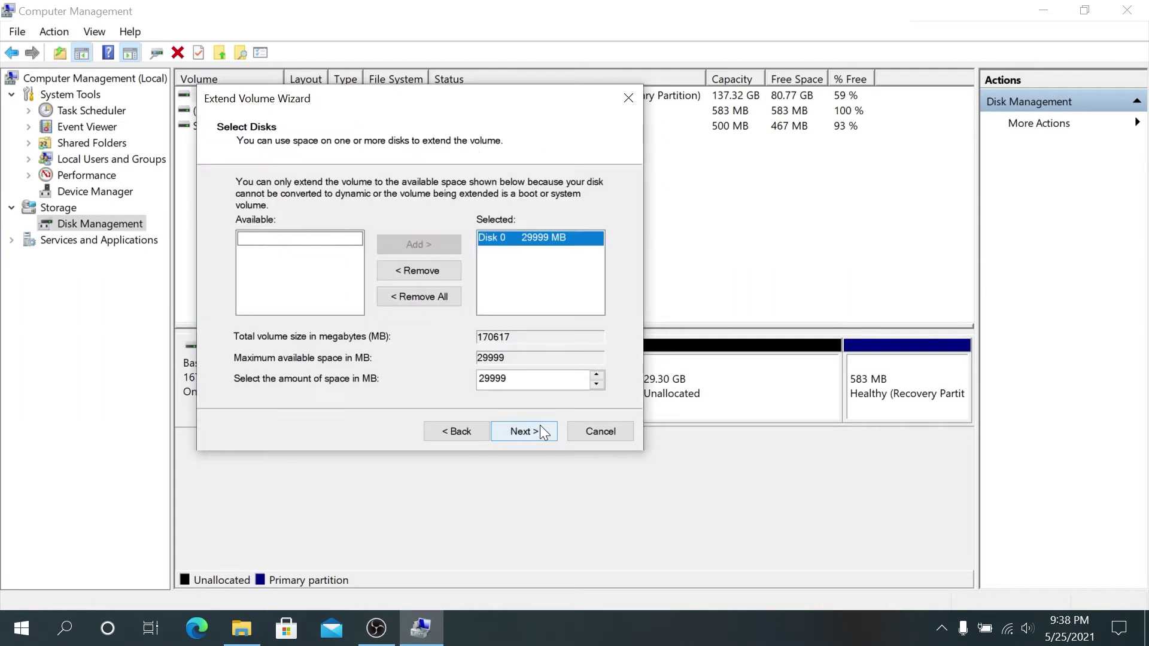
click(541, 432)
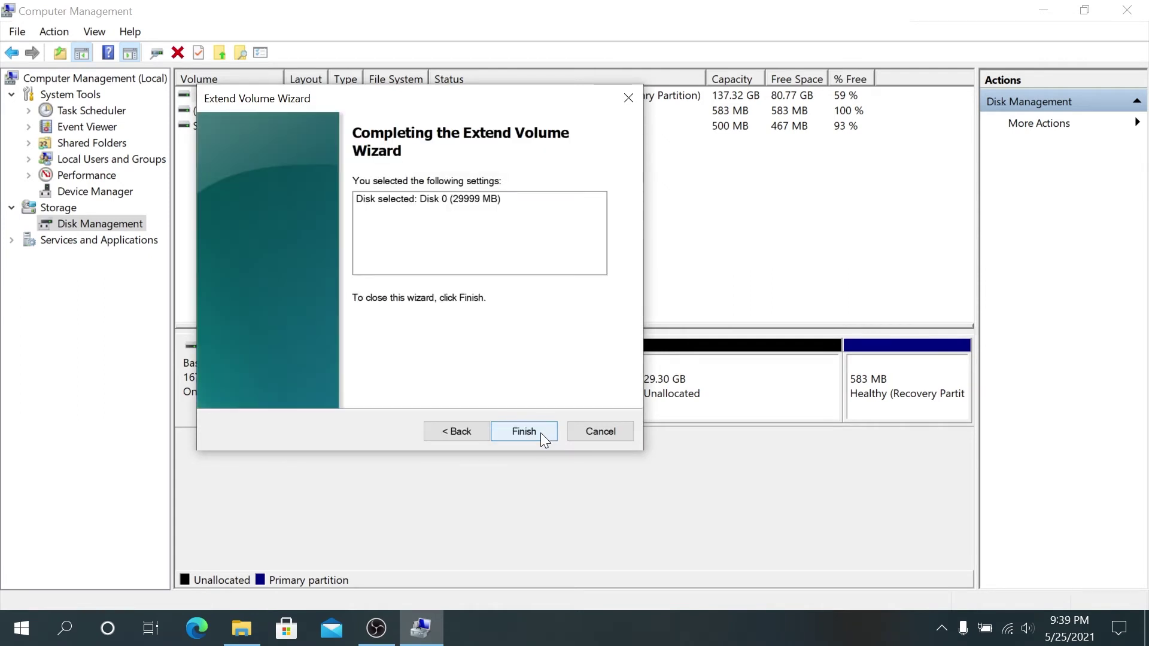
click(538, 434)
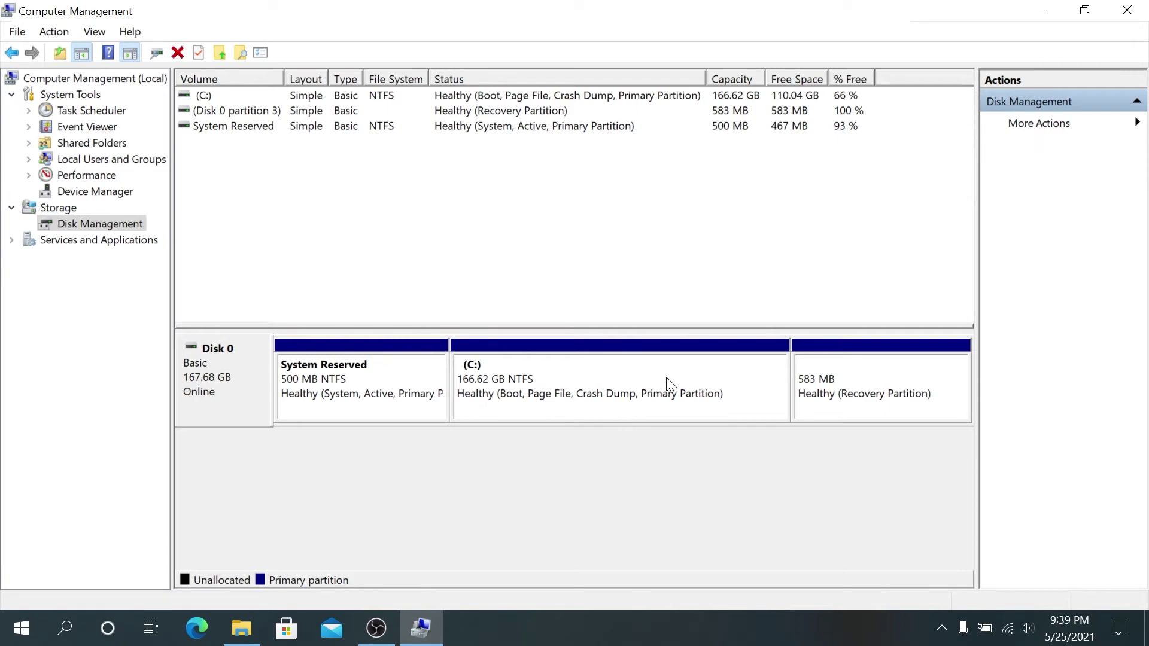
click(1042, 10)
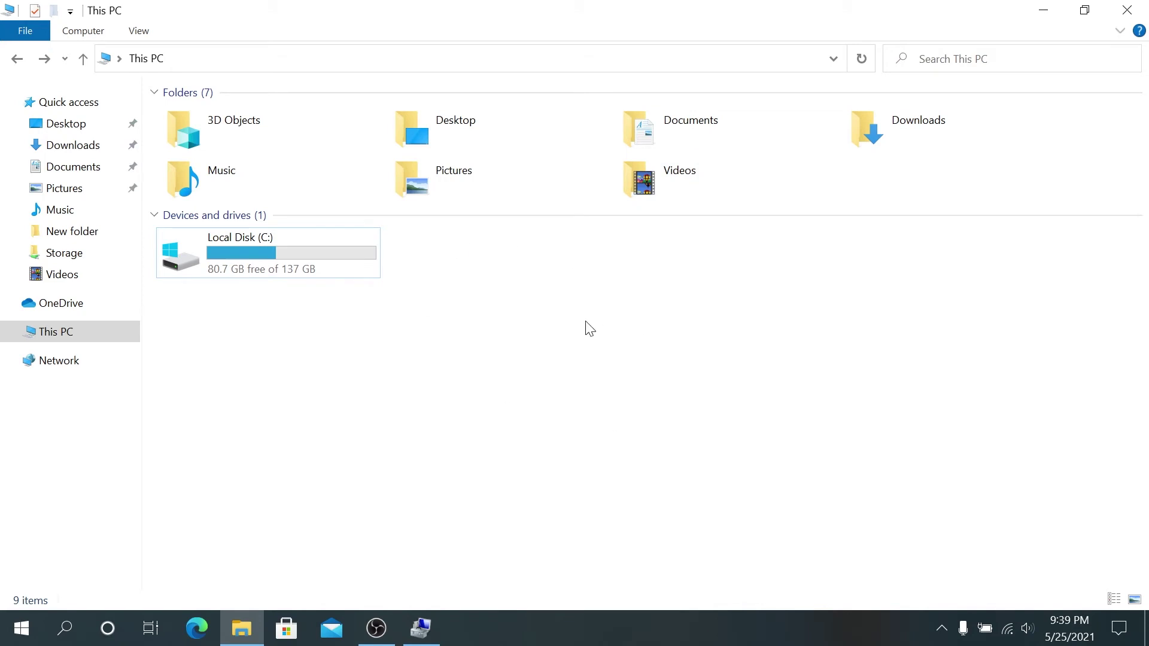
Refresh This PC, select Local Disk (C:) to confirm 110 GB free of 166 GB, then minimize File Explorer.
click(859, 58)
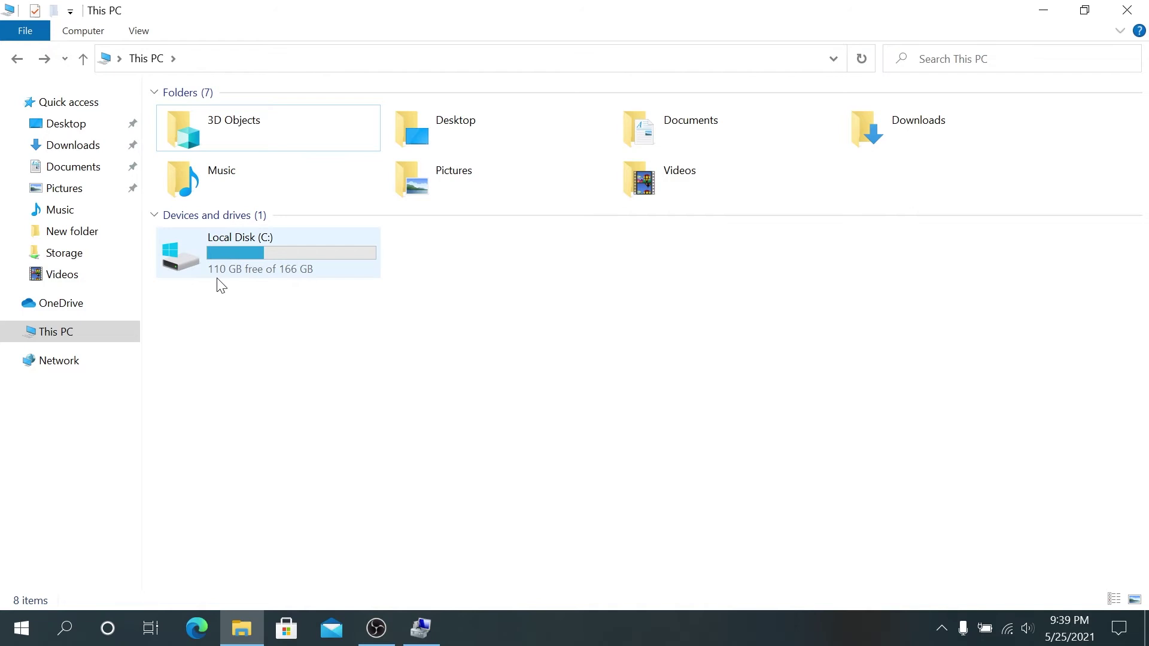
click(288, 283)
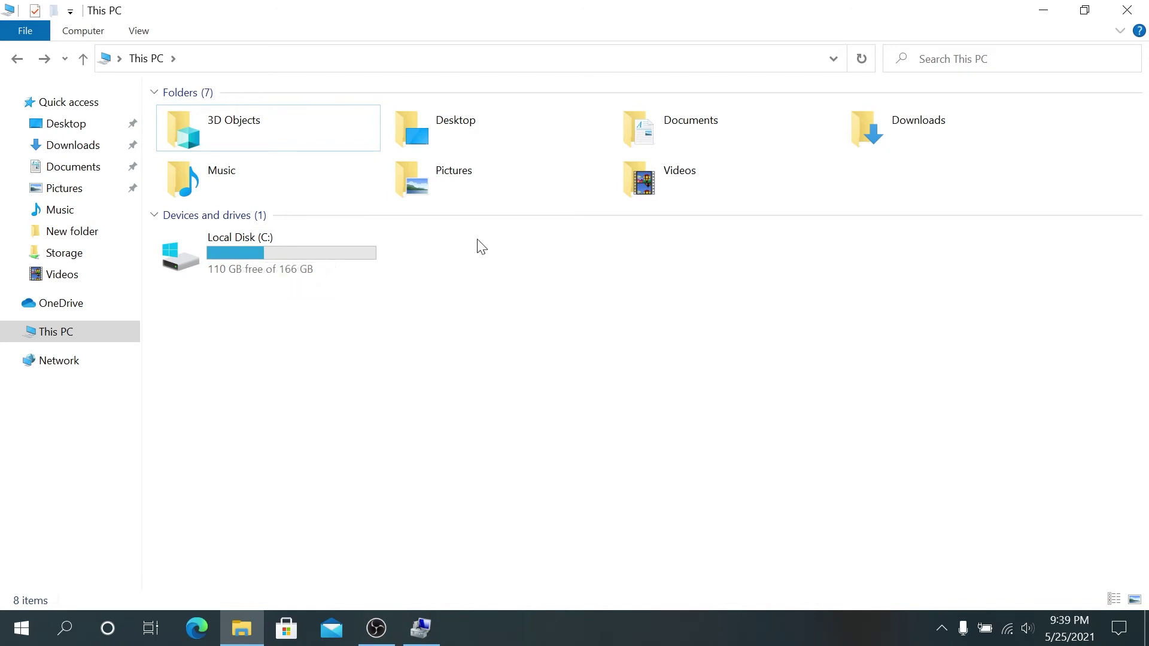
click(1044, 10)
Restore Disk Management and shrink C: by 20000 MB, down to 147.09 GB.
click(429, 629)
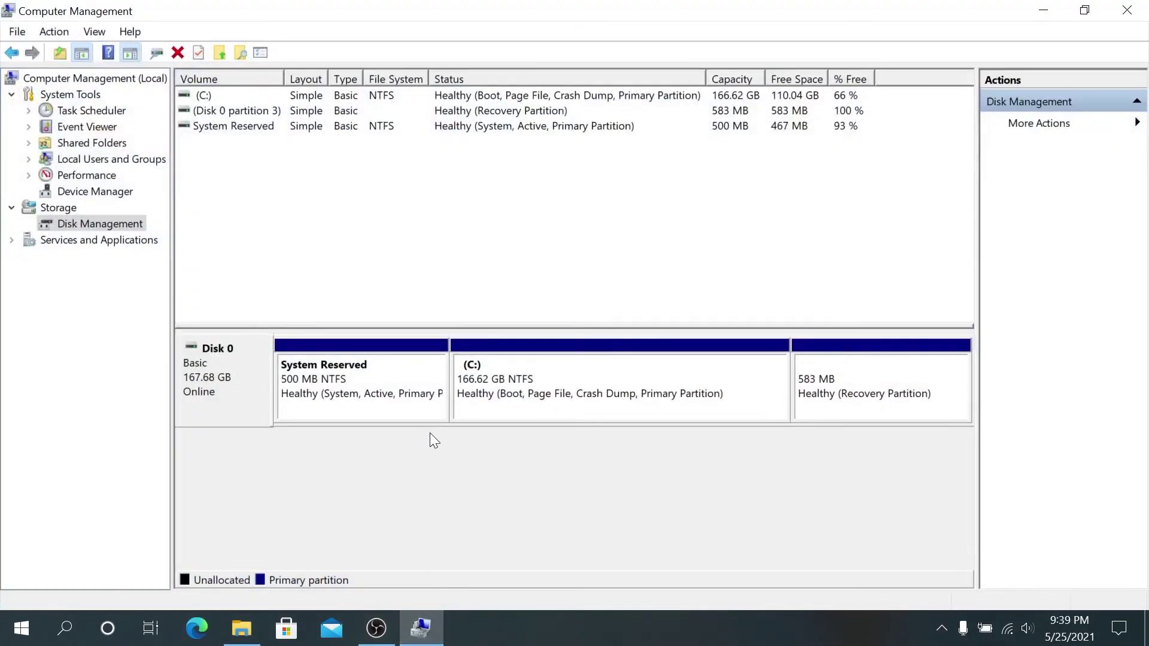
right_click(600, 371)
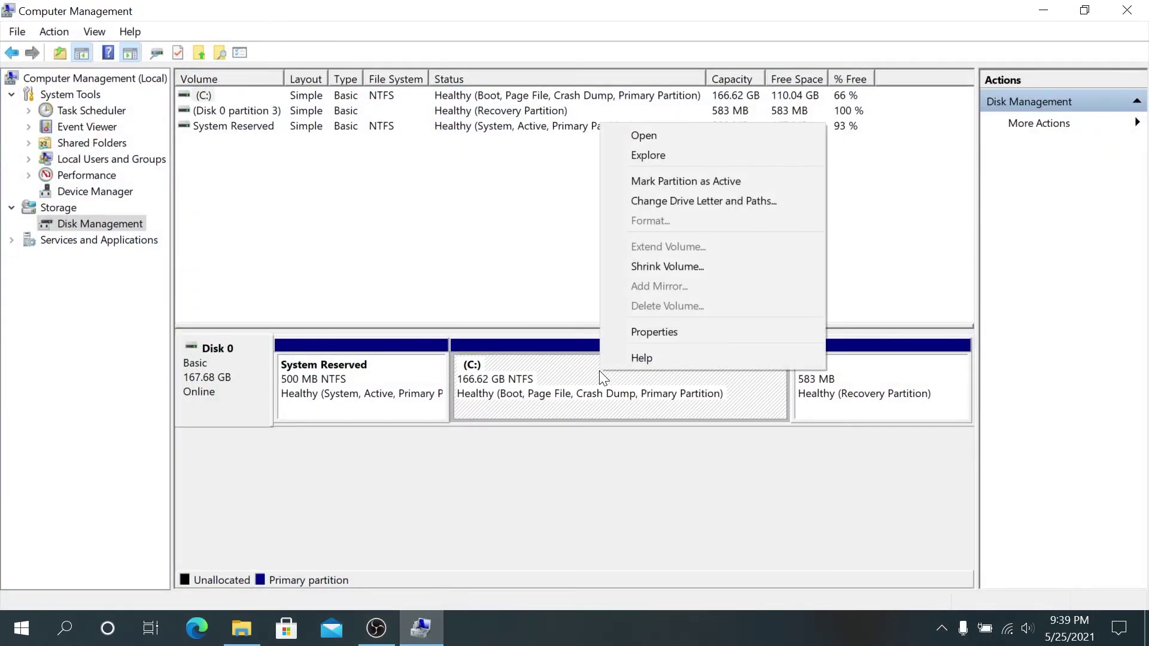
click(664, 271)
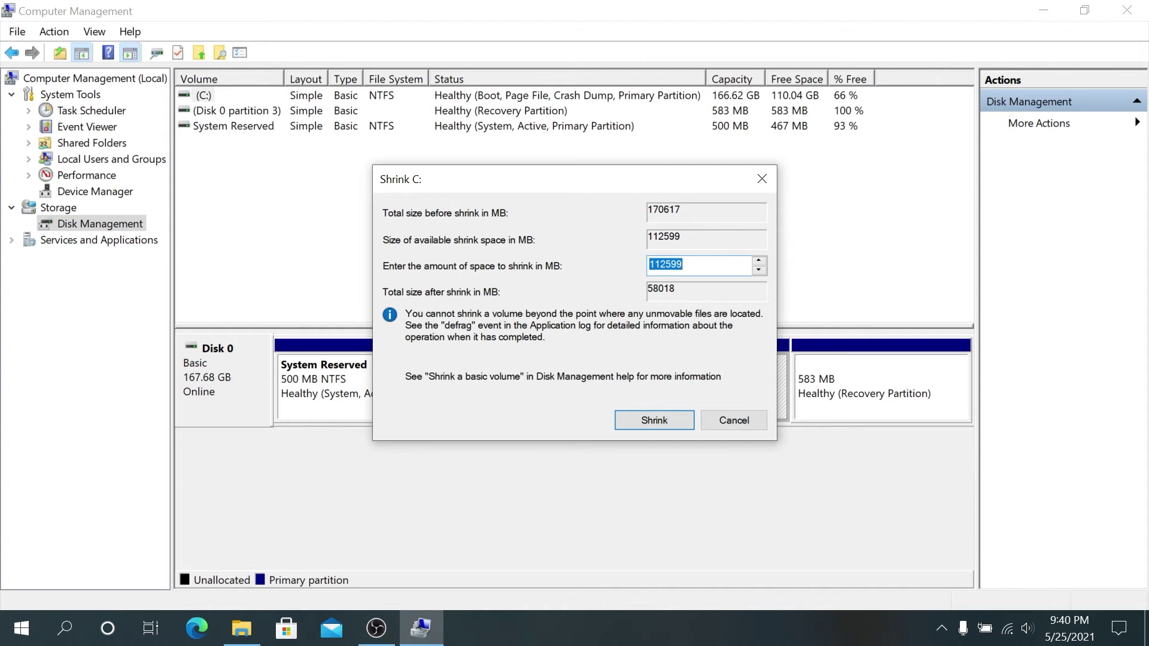
text(20000)
click(658, 420)
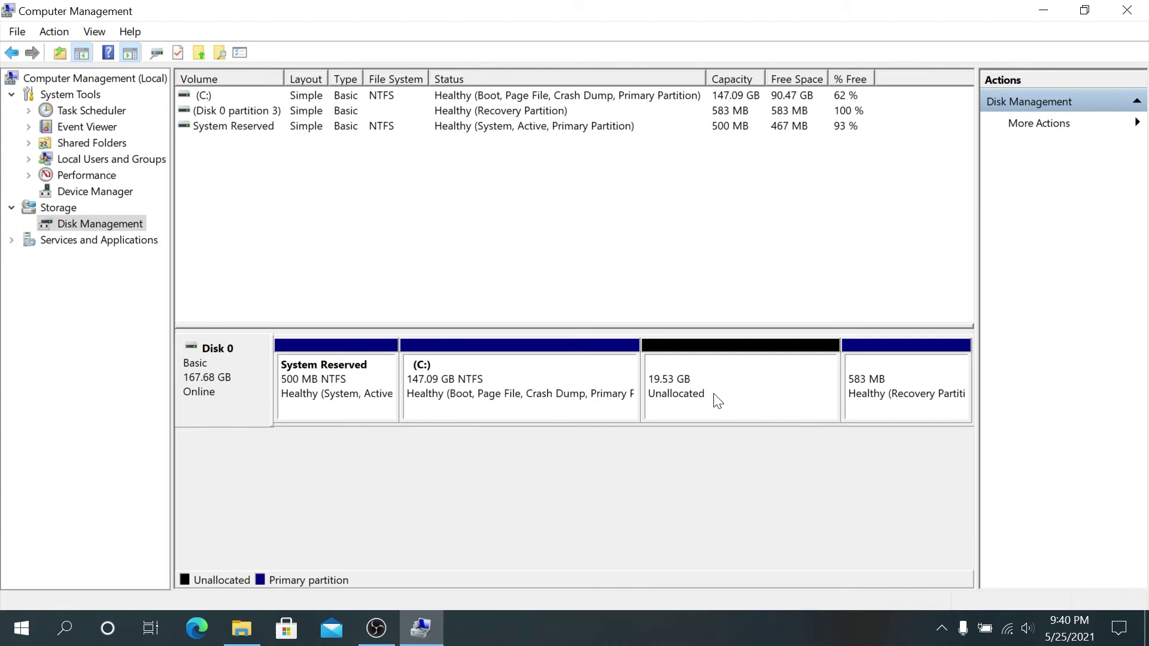
Start a New Simple Volume on the unallocated space, keeping the 20000 MB size.
right_click(736, 391)
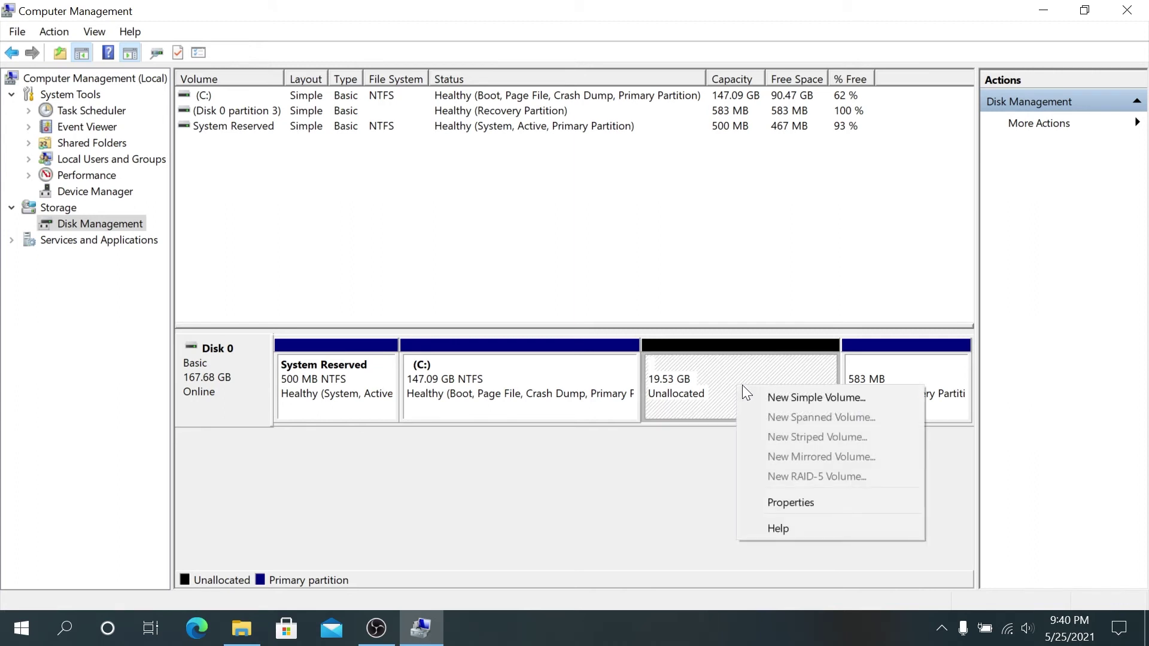
click(788, 400)
click(549, 416)
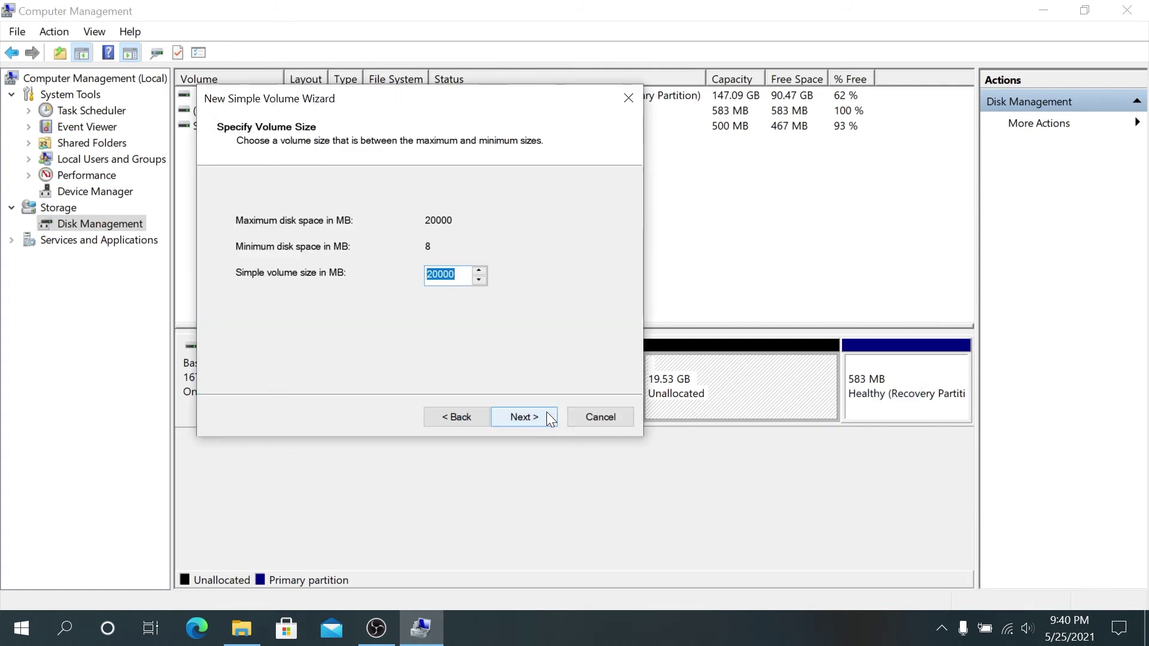
click(549, 417)
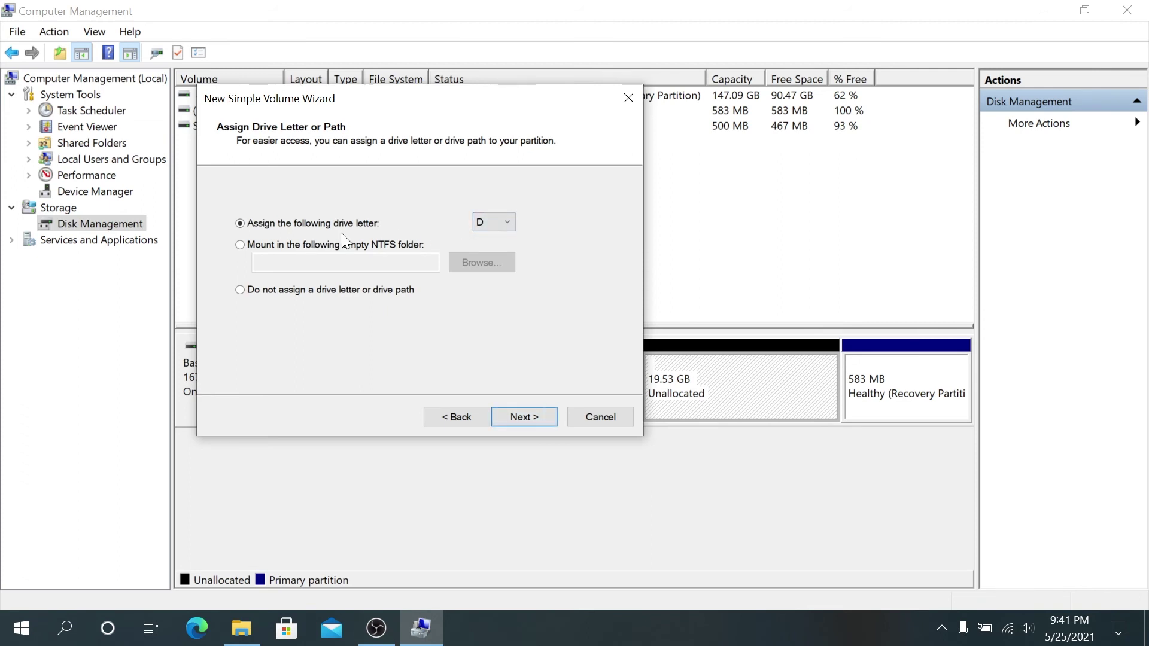
Assign drive letter W, format as NTFS with label Disk, and finish the wizard.
click(508, 224)
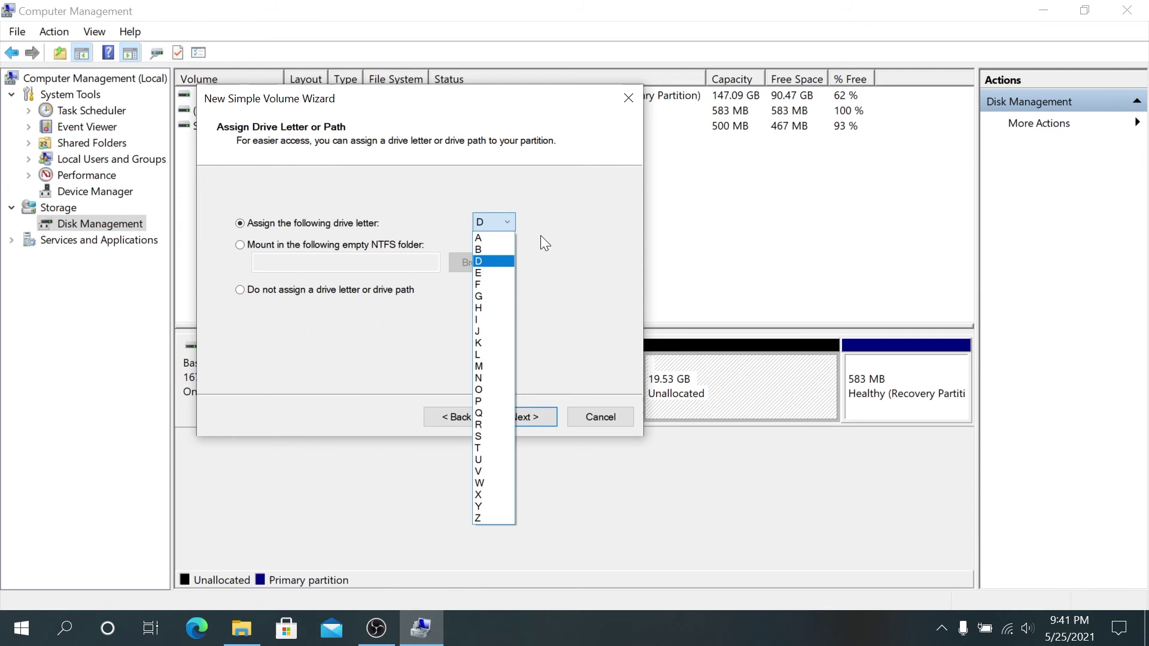
click(494, 482)
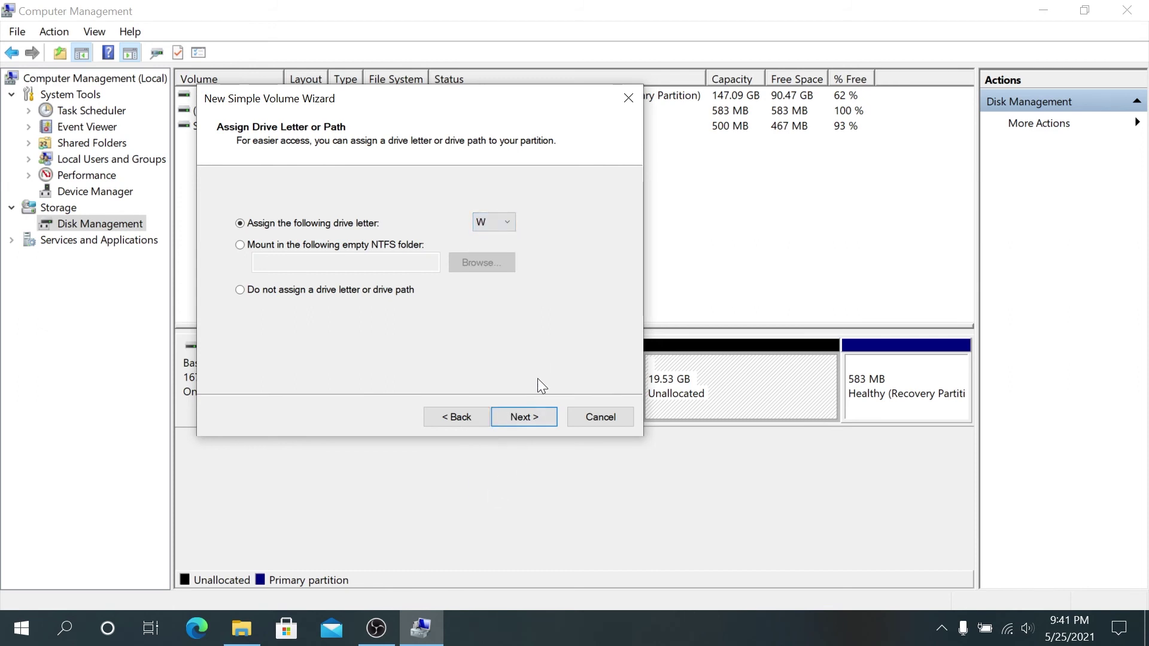
click(527, 421)
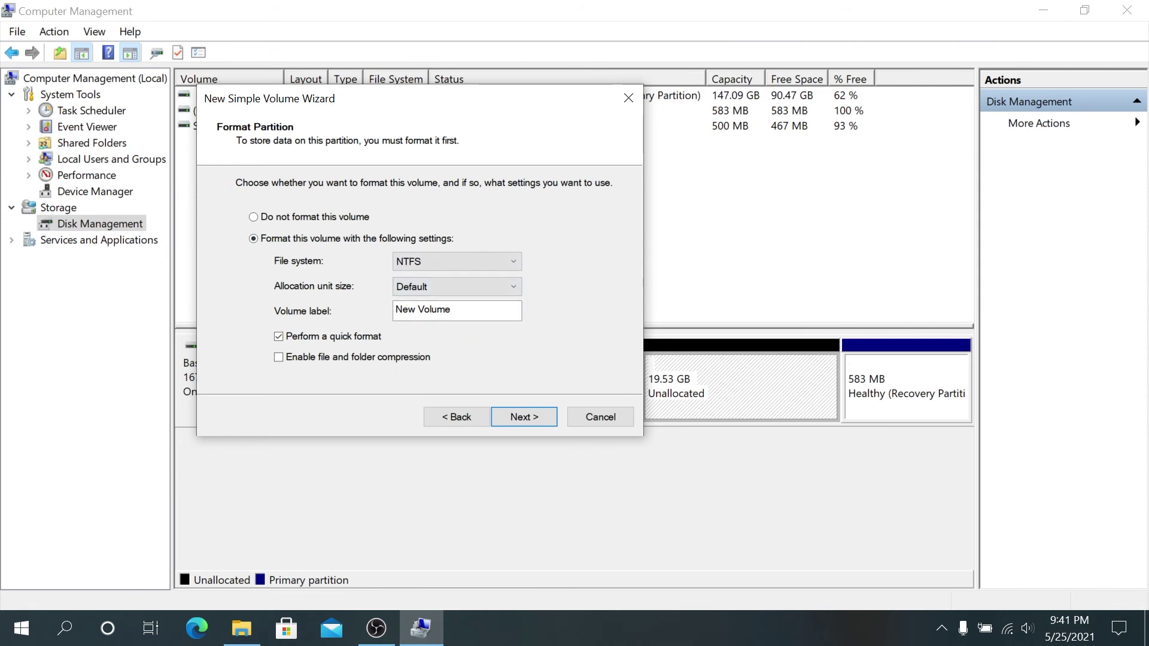
key(Tab)
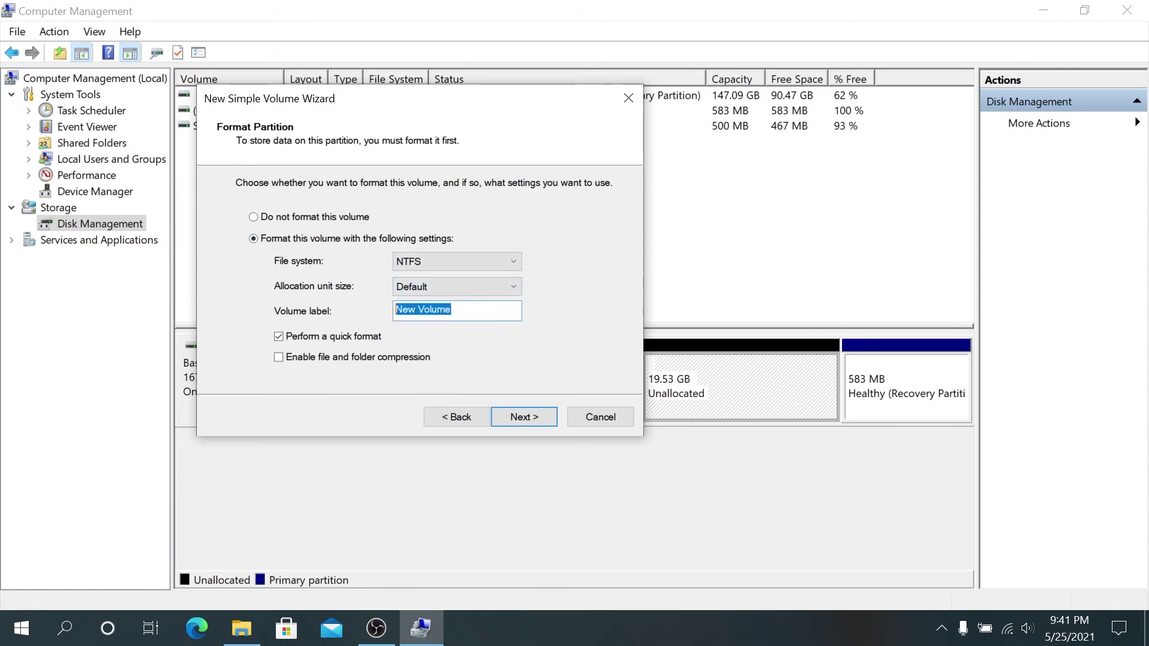
text(Disk)
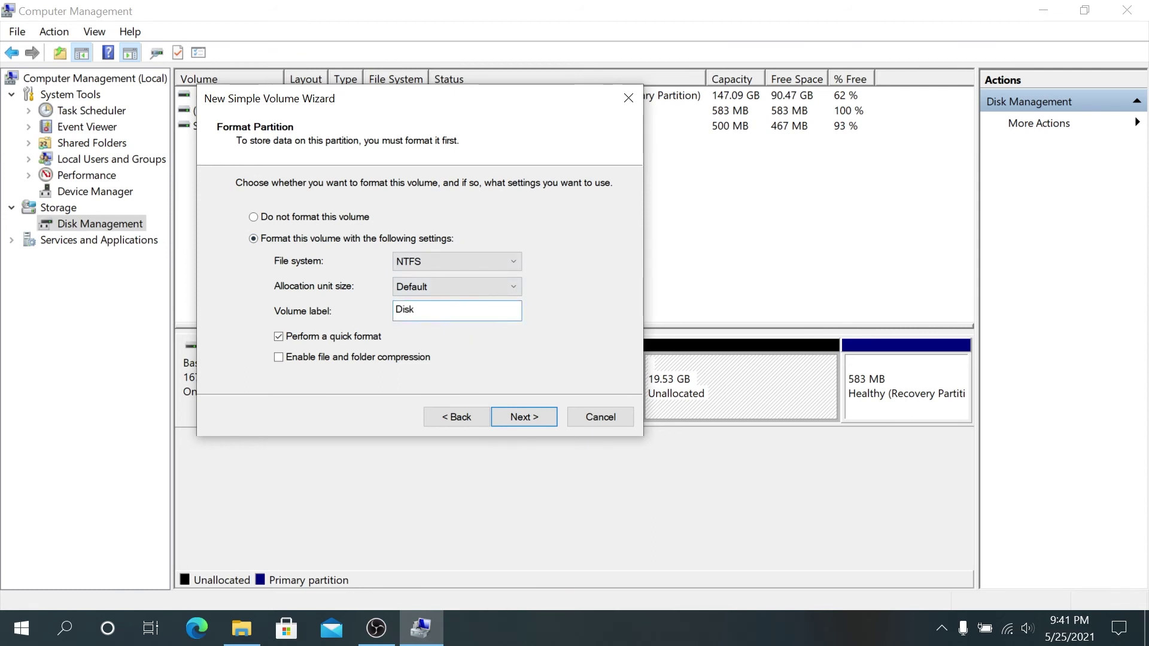
click(539, 420)
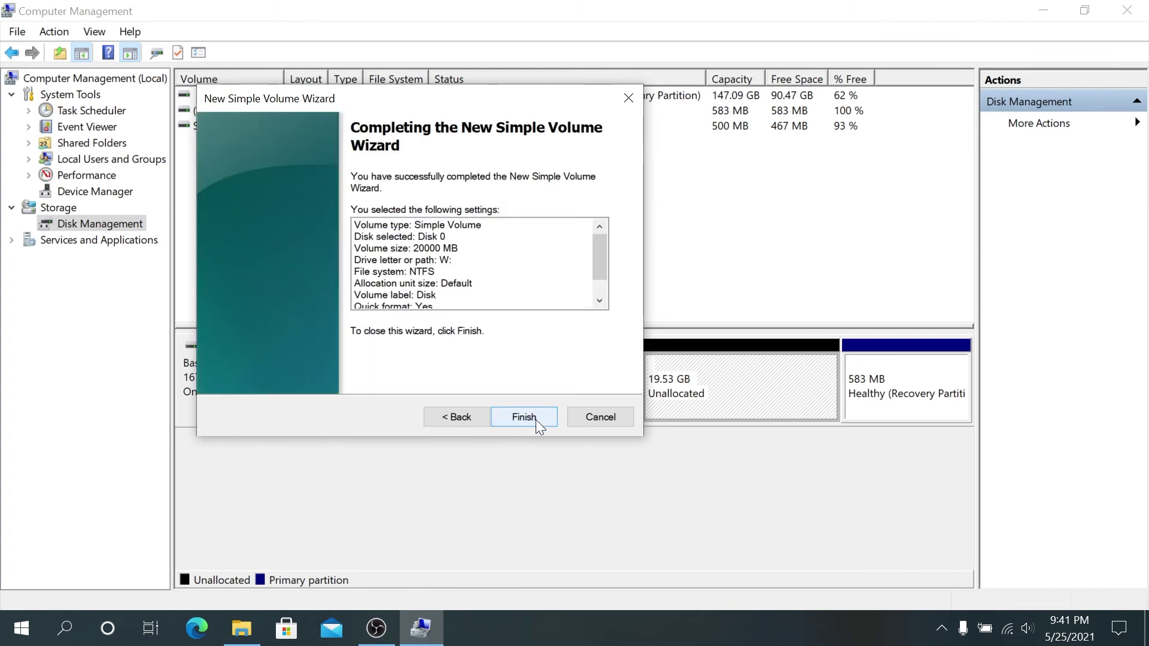
click(536, 419)
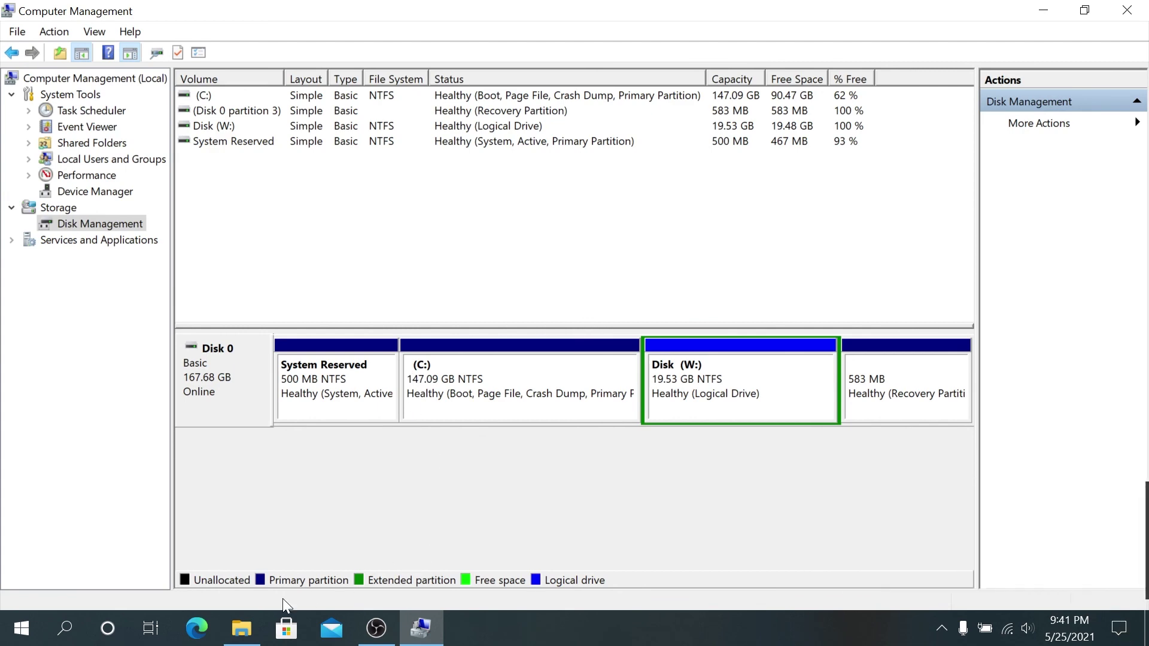
Bring This PC forward to see Disk (W:) with 19.4 GB free of 19.5 GB.
click(241, 630)
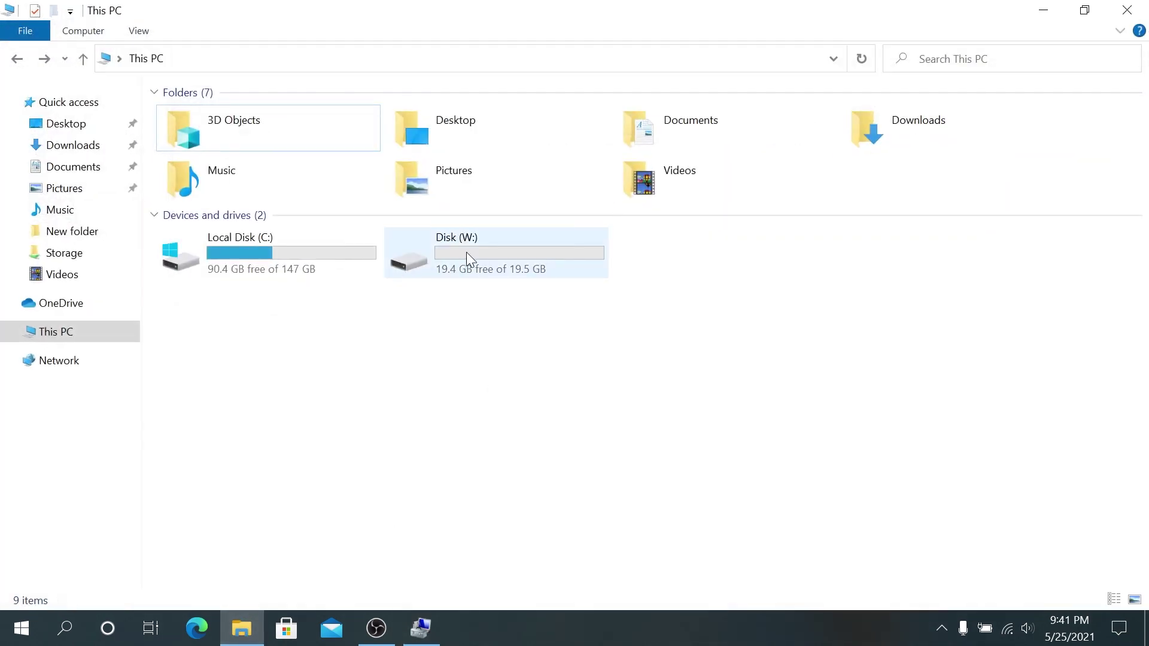